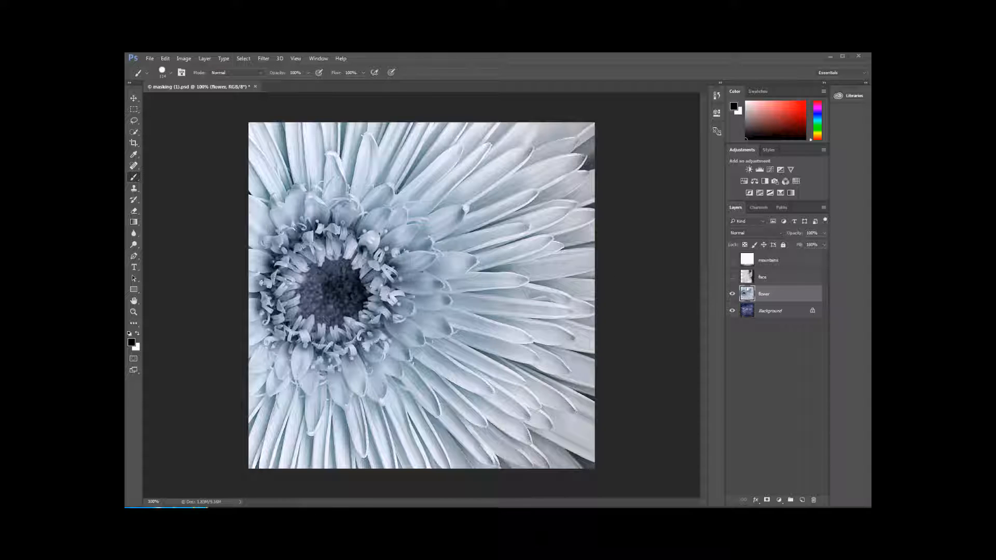
- Toggle the flower layer's visibility to compare it with the textured background beneath, leaving the flower shown
{"action": "left_click", "coordinate": [732, 293]}
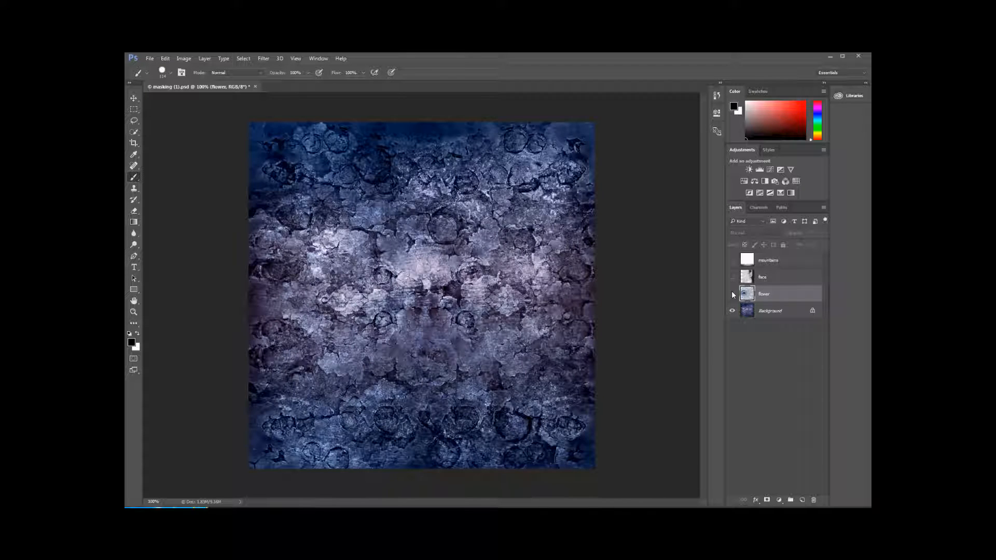
{"action": "left_click", "coordinate": [731, 293]}
{"action": "left_click", "coordinate": [731, 293]}
{"action": "left_click", "coordinate": [731, 293]}
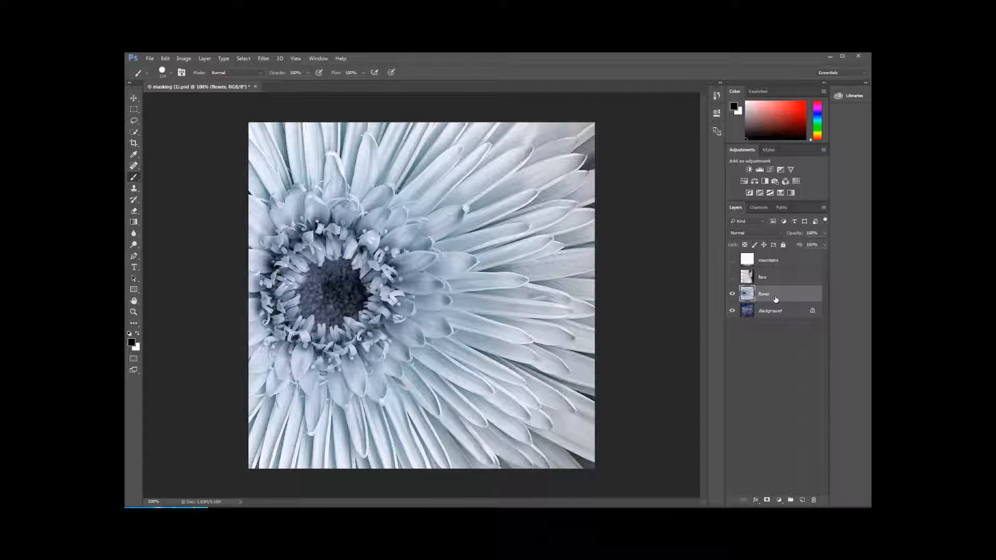
- Add a layer mask to the flower layer, brush black over the flower's centre, and undo the stroke
{"action": "left_click", "coordinate": [766, 501]}
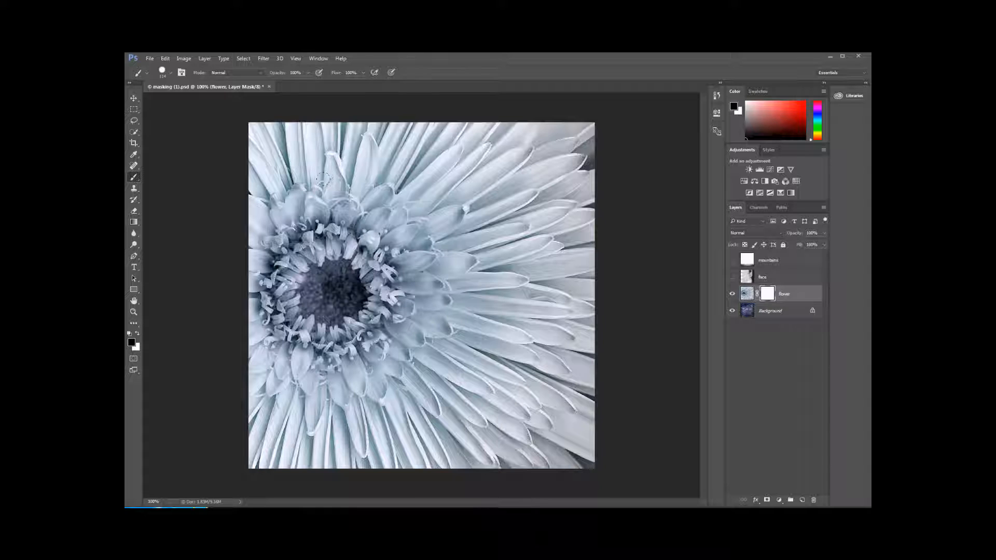
{"action": "mouse_move", "coordinate": [325, 180]}
{"action": "left_mouse_down"}
{"action": "mouse_move", "coordinate": [390, 235]}
{"action": "mouse_move", "coordinate": [358, 279]}
{"action": "mouse_move", "coordinate": [356, 305]}
{"action": "mouse_move", "coordinate": [387, 323]}
{"action": "mouse_move", "coordinate": [394, 381]}
{"action": "left_mouse_up"}
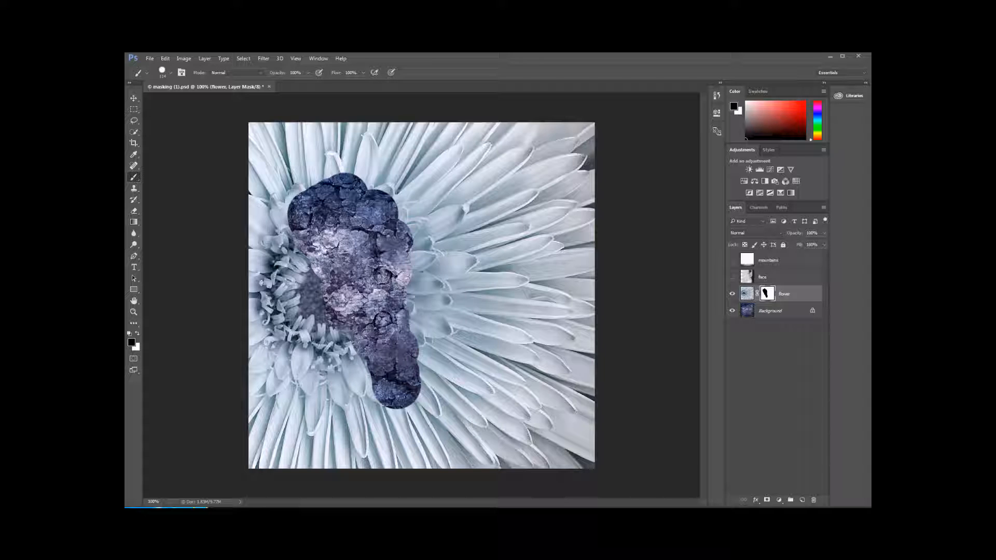
{"action": "key", "text": "ctrl+z"}
- Erase part of the flower layer's own pixels around the centre with the Eraser and undo the erasure
{"action": "left_click", "coordinate": [752, 294]}
{"action": "left_click", "coordinate": [133, 211]}
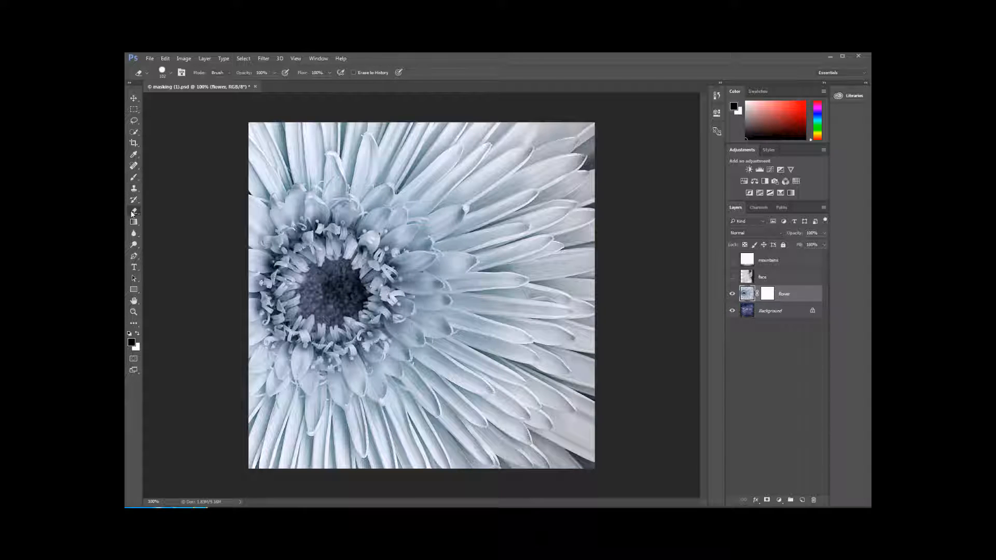
{"action": "mouse_move", "coordinate": [337, 184]}
{"action": "left_mouse_down"}
{"action": "mouse_move", "coordinate": [383, 200]}
{"action": "mouse_move", "coordinate": [433, 288]}
{"action": "mouse_move", "coordinate": [415, 371]}
{"action": "mouse_move", "coordinate": [388, 364]}
{"action": "left_mouse_up"}
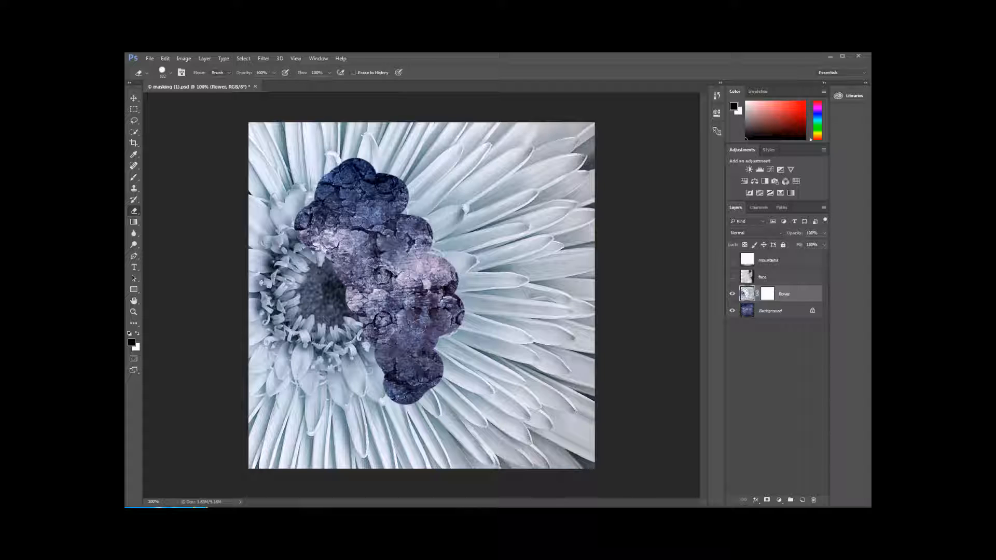
{"action": "key", "text": "ctrl+z"}
- Brush black on the flower's layer mask to hide the centre area, and paint white over it to restore the petals
{"action": "left_click", "coordinate": [767, 294]}
{"action": "key", "text": "b"}
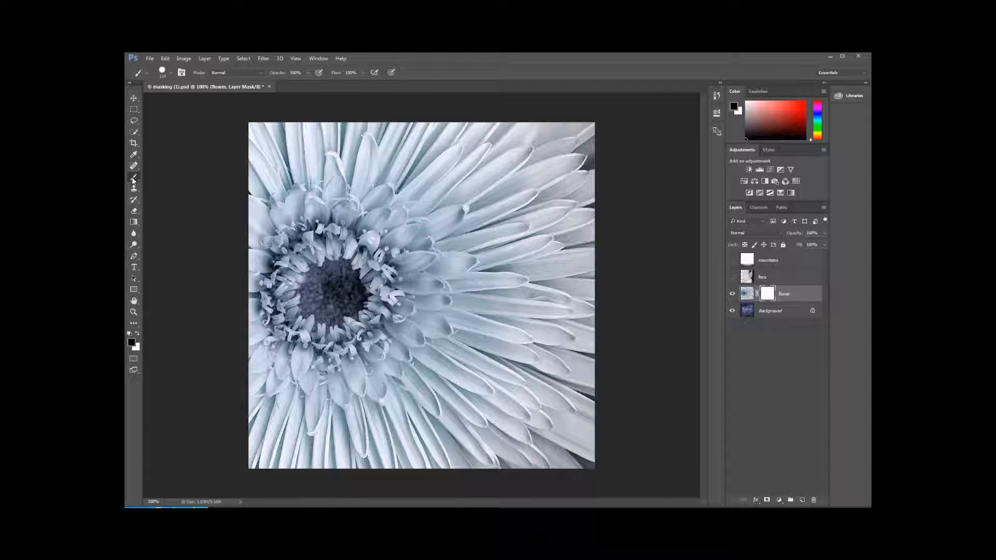
{"action": "mouse_move", "coordinate": [326, 168]}
{"action": "left_mouse_down"}
{"action": "mouse_move", "coordinate": [331, 197]}
{"action": "mouse_move", "coordinate": [375, 215]}
{"action": "mouse_move", "coordinate": [391, 306]}
{"action": "mouse_move", "coordinate": [430, 384]}
{"action": "left_mouse_up"}
{"action": "left_click", "coordinate": [137, 333]}
{"action": "mouse_move", "coordinate": [418, 402]}
{"action": "left_mouse_down"}
{"action": "mouse_move", "coordinate": [415, 375]}
{"action": "mouse_move", "coordinate": [384, 335]}
{"action": "mouse_move", "coordinate": [373, 249]}
{"action": "mouse_move", "coordinate": [347, 192]}
{"action": "mouse_move", "coordinate": [353, 171]}
{"action": "left_mouse_up"}
- Paint a hard-edged vertical black stripe on the flower mask and a second stripe beside it with a soft-edged brush
{"action": "left_click", "coordinate": [138, 334]}
{"action": "left_click_drag", "start_coordinate": [297, 160], "coordinate": [288, 290]}
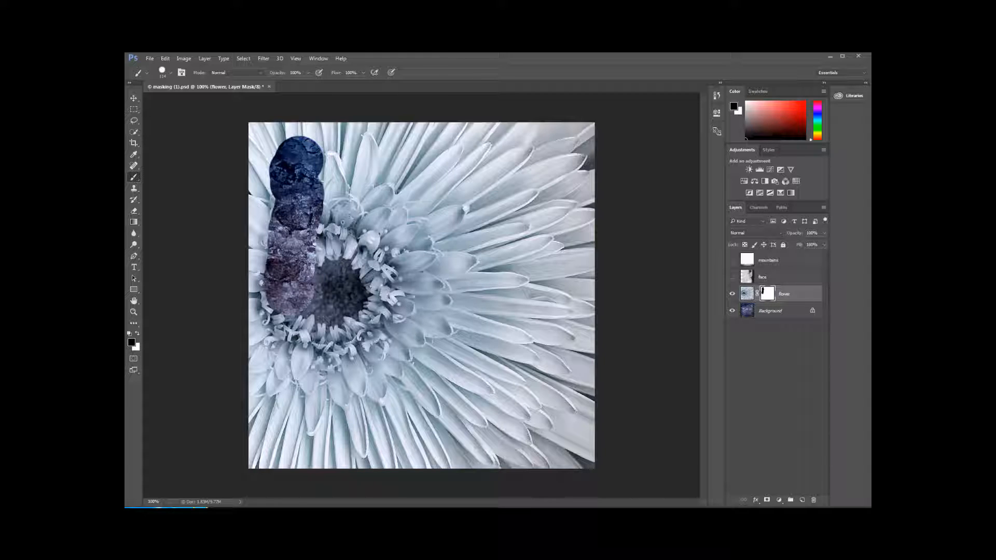
{"action": "left_click", "coordinate": [170, 73]}
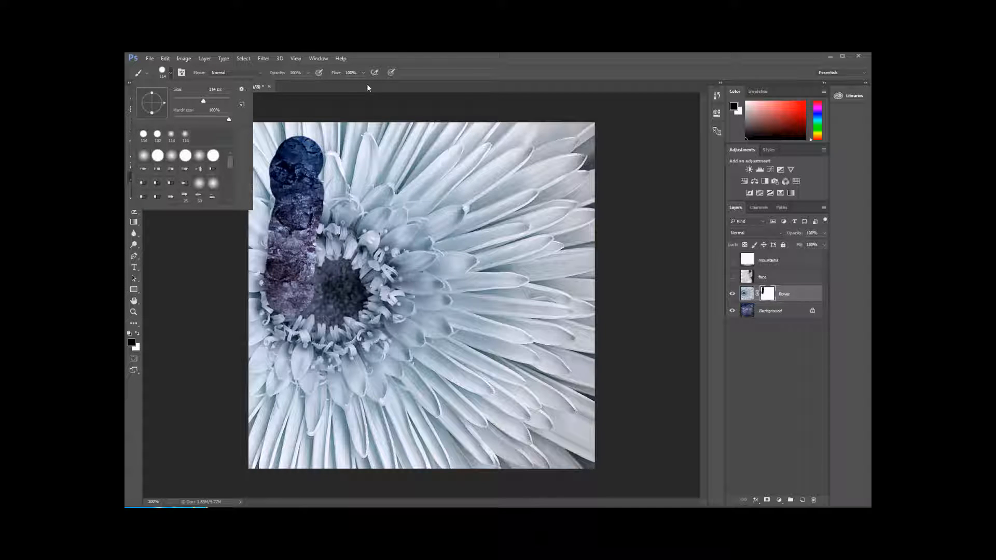
{"action": "left_click_drag", "start_coordinate": [229, 120], "coordinate": [166, 121]}
{"action": "left_click", "coordinate": [171, 72]}
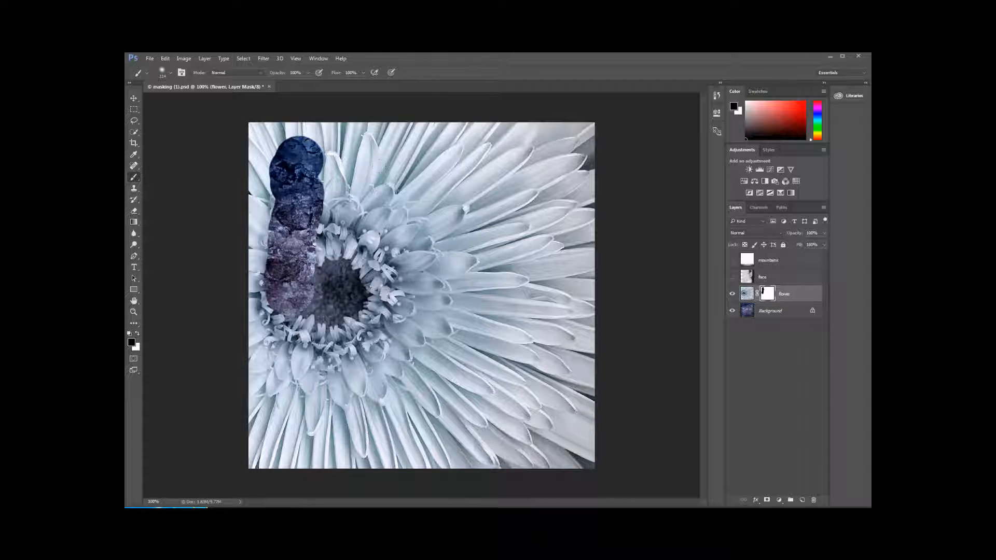
{"action": "left_click_drag", "start_coordinate": [357, 149], "coordinate": [365, 306]}
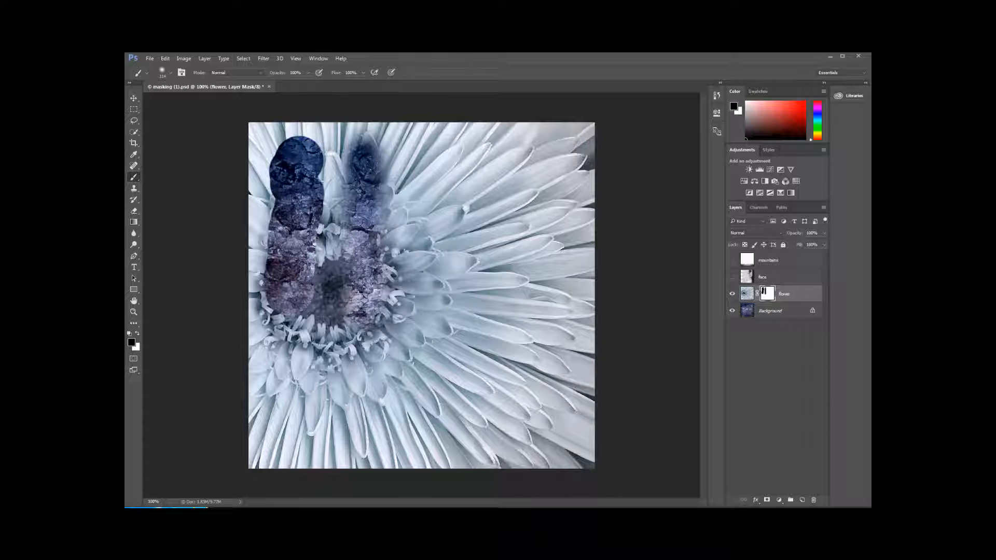
- Set the brush to 100% hardness with reduced opacity and paint a semi-transparent third vertical stripe on the flower mask
{"action": "left_click", "coordinate": [171, 73]}
{"action": "left_click_drag", "start_coordinate": [214, 121], "coordinate": [254, 125]}
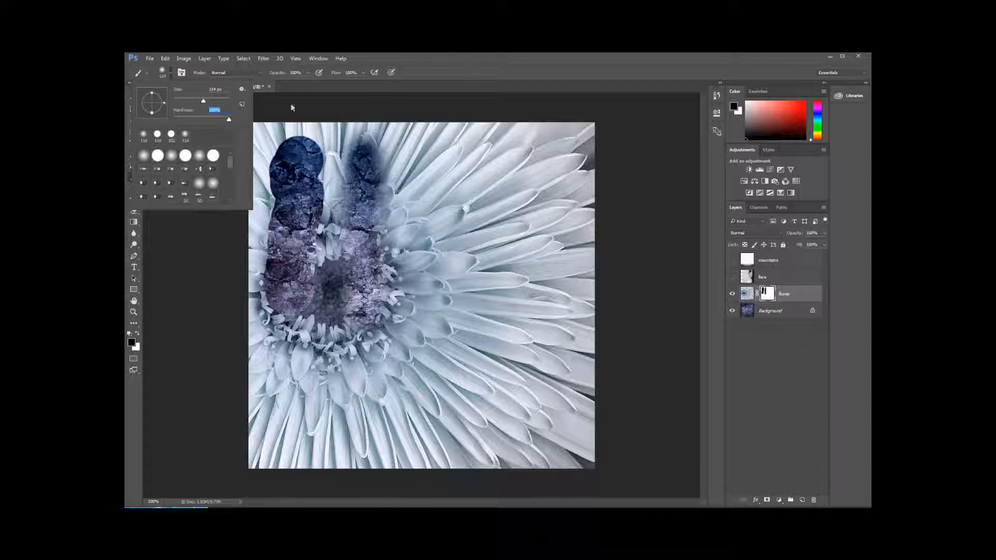
{"action": "left_click", "coordinate": [309, 73]}
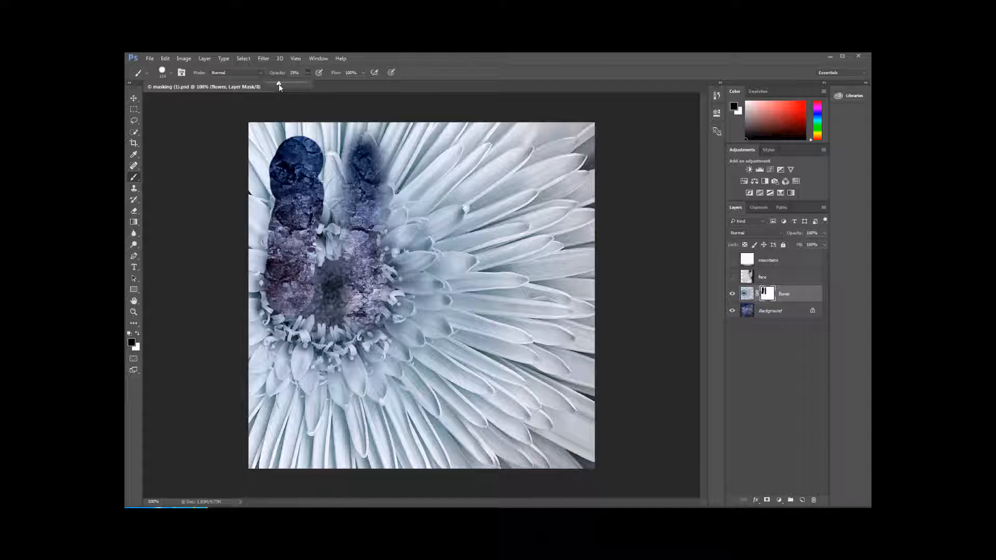
{"action": "left_click", "coordinate": [423, 133]}
{"action": "left_click_drag", "start_coordinate": [441, 154], "coordinate": [443, 310]}
{"action": "mouse_move", "coordinate": [440, 238]}
{"action": "left_mouse_down"}
{"action": "mouse_move", "coordinate": [441, 135]}
{"action": "mouse_move", "coordinate": [441, 318]}
{"action": "left_mouse_up"}
{"action": "left_click_drag", "start_coordinate": [441, 222], "coordinate": [442, 296]}
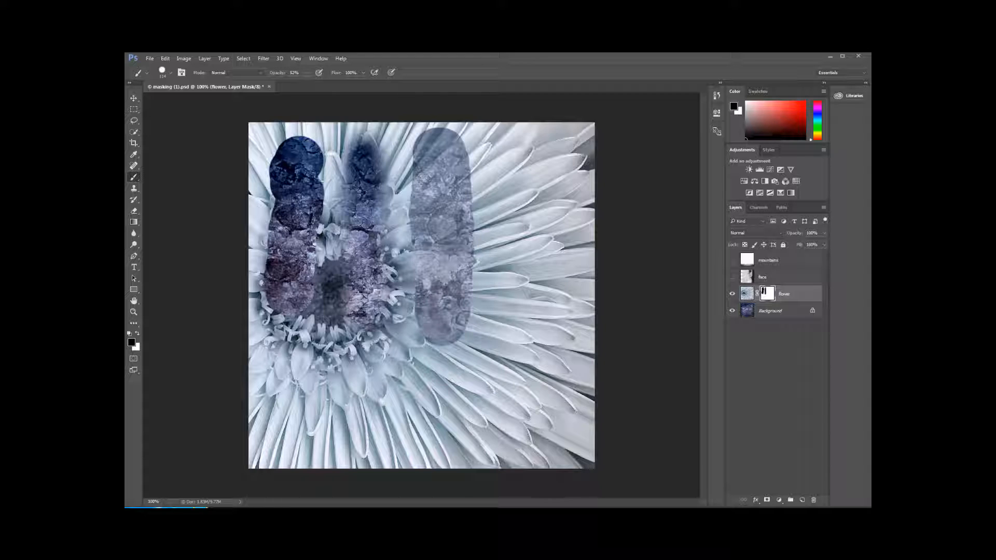
- Set brush opacity to 100% and flow to 24%, and build up a fourth vertical stripe on the flower mask with repeated strokes
{"action": "left_click", "coordinate": [308, 73]}
{"action": "left_click_drag", "start_coordinate": [313, 87], "coordinate": [350, 86]}
{"action": "left_click", "coordinate": [365, 73]}
{"action": "left_click_drag", "start_coordinate": [502, 132], "coordinate": [511, 310]}
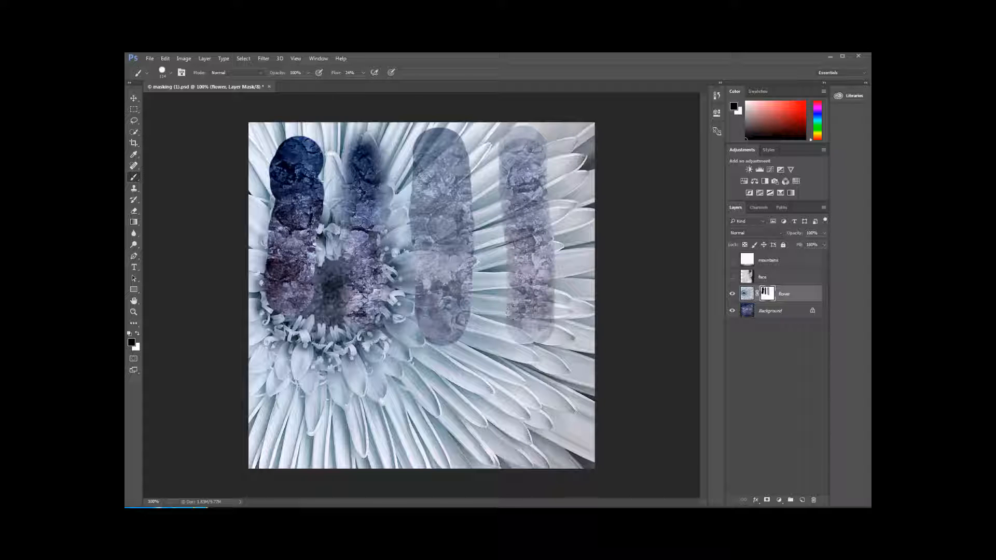
{"action": "mouse_move", "coordinate": [512, 311]}
{"action": "left_mouse_down"}
{"action": "mouse_move", "coordinate": [513, 166]}
{"action": "mouse_move", "coordinate": [536, 238]}
{"action": "mouse_move", "coordinate": [540, 332]}
{"action": "mouse_move", "coordinate": [505, 217]}
{"action": "mouse_move", "coordinate": [547, 171]}
{"action": "mouse_move", "coordinate": [550, 213]}
{"action": "left_mouse_up"}
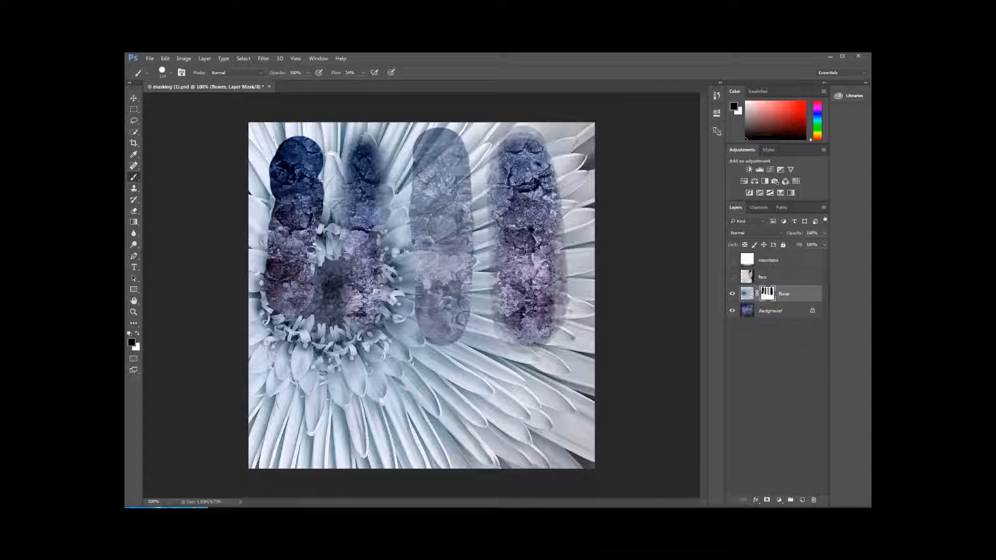
- Set the brush opacity to 13% and its hardness to 0%
{"action": "left_click", "coordinate": [307, 73]}
{"action": "left_click", "coordinate": [170, 73]}
{"action": "left_click_drag", "start_coordinate": [206, 121], "coordinate": [175, 119]}
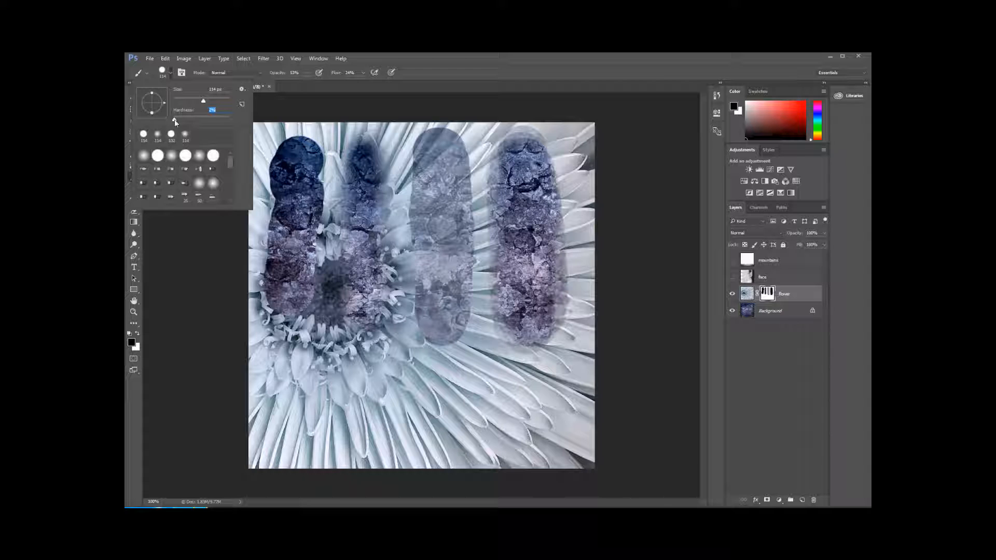
- Delete the striped layer mask from the flower layer and add a fresh layer mask to it
{"action": "left_click", "coordinate": [771, 296]}
{"action": "right_click", "coordinate": [771, 296]}
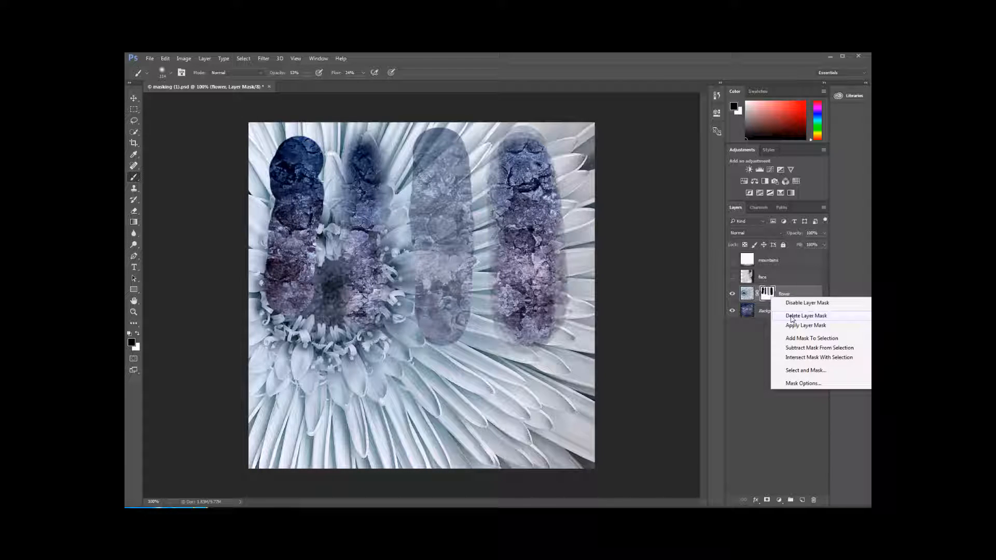
{"action": "right_click", "coordinate": [766, 295]}
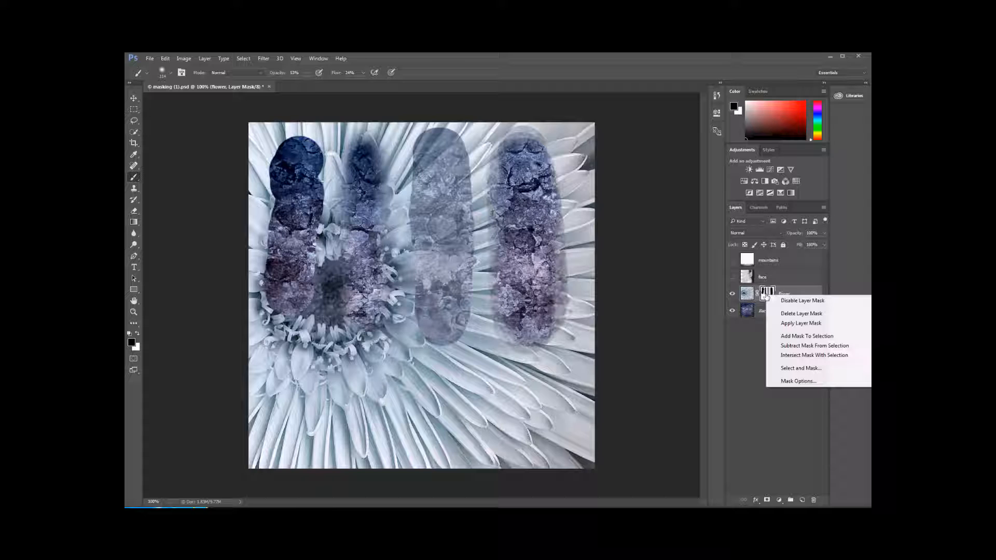
{"action": "left_click", "coordinate": [791, 315]}
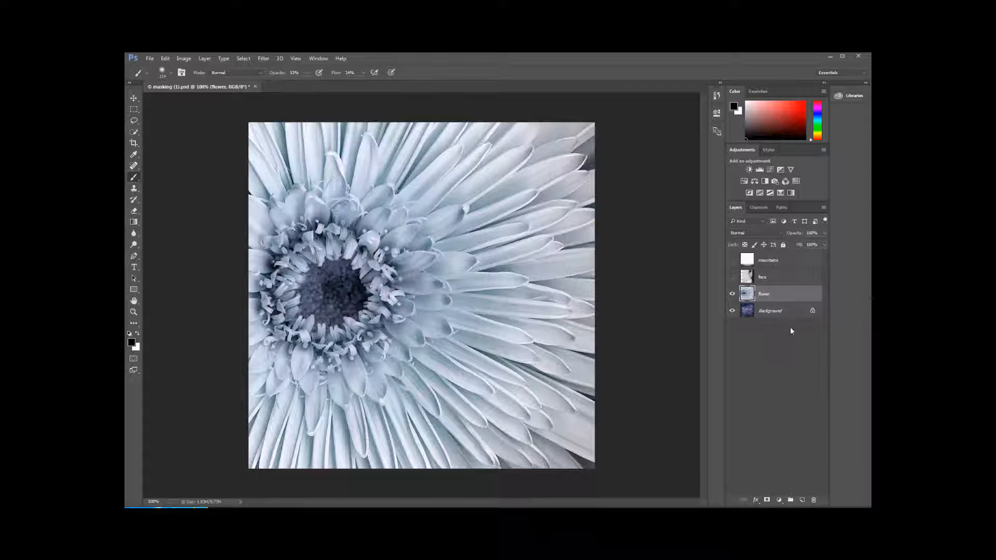
{"action": "left_click", "coordinate": [767, 501]}
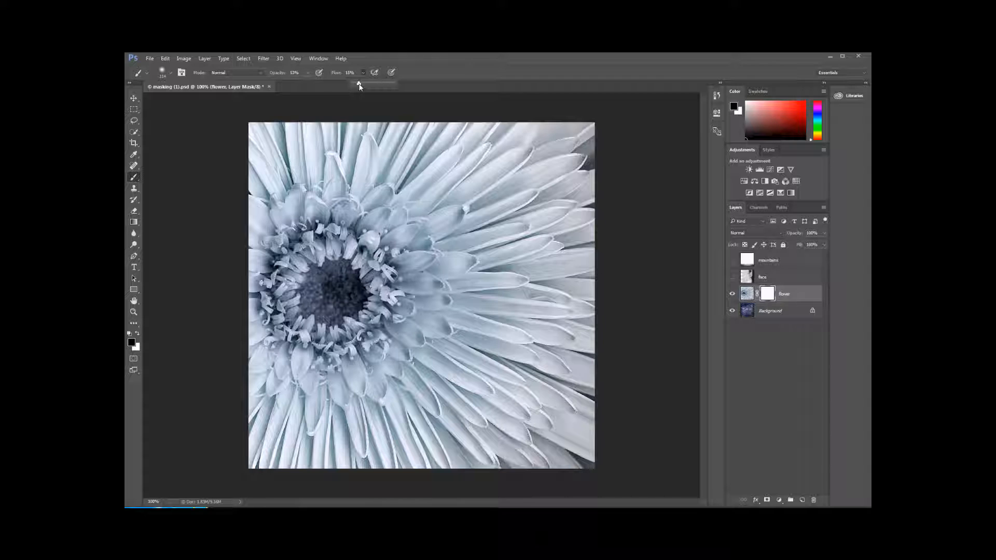
- Brush black softly on the flower mask at 15% flow to blend the background texture into the flower's centre
{"action": "mouse_move", "coordinate": [284, 254]}
{"action": "left_mouse_down"}
{"action": "mouse_move", "coordinate": [291, 259]}
{"action": "mouse_move", "coordinate": [282, 228]}
{"action": "mouse_move", "coordinate": [331, 223]}
{"action": "mouse_move", "coordinate": [425, 292]}
{"action": "left_mouse_up"}
{"action": "mouse_move", "coordinate": [259, 186]}
{"action": "left_mouse_down"}
{"action": "mouse_move", "coordinate": [404, 238]}
{"action": "mouse_move", "coordinate": [373, 373]}
{"action": "mouse_move", "coordinate": [259, 363]}
{"action": "mouse_move", "coordinate": [440, 358]}
{"action": "mouse_move", "coordinate": [451, 296]}
{"action": "mouse_move", "coordinate": [376, 210]}
{"action": "mouse_move", "coordinate": [409, 182]}
{"action": "mouse_move", "coordinate": [379, 160]}
{"action": "mouse_move", "coordinate": [306, 166]}
{"action": "mouse_move", "coordinate": [379, 171]}
{"action": "mouse_move", "coordinate": [363, 155]}
{"action": "mouse_move", "coordinate": [290, 218]}
{"action": "mouse_move", "coordinate": [331, 295]}
{"action": "mouse_move", "coordinate": [407, 346]}
{"action": "left_mouse_up"}
{"action": "mouse_move", "coordinate": [307, 295]}
{"action": "left_mouse_down"}
{"action": "mouse_move", "coordinate": [368, 293]}
{"action": "mouse_move", "coordinate": [332, 299]}
{"action": "left_mouse_up"}
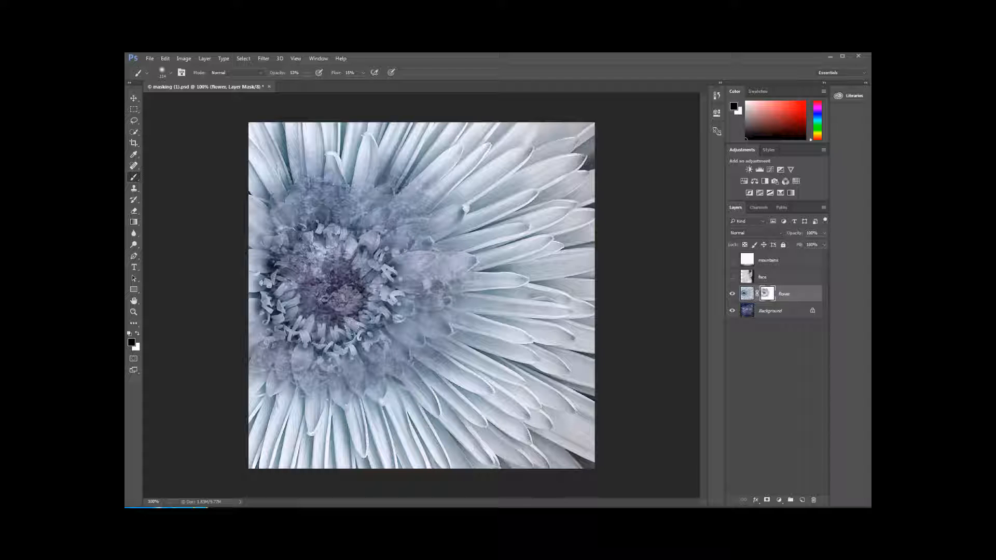
- Make the face layer visible and add a layer mask to it
{"action": "left_click", "coordinate": [733, 277]}
{"action": "left_click", "coordinate": [732, 277]}
{"action": "left_click", "coordinate": [732, 276]}
{"action": "left_click", "coordinate": [732, 276]}
{"action": "left_click", "coordinate": [732, 277]}
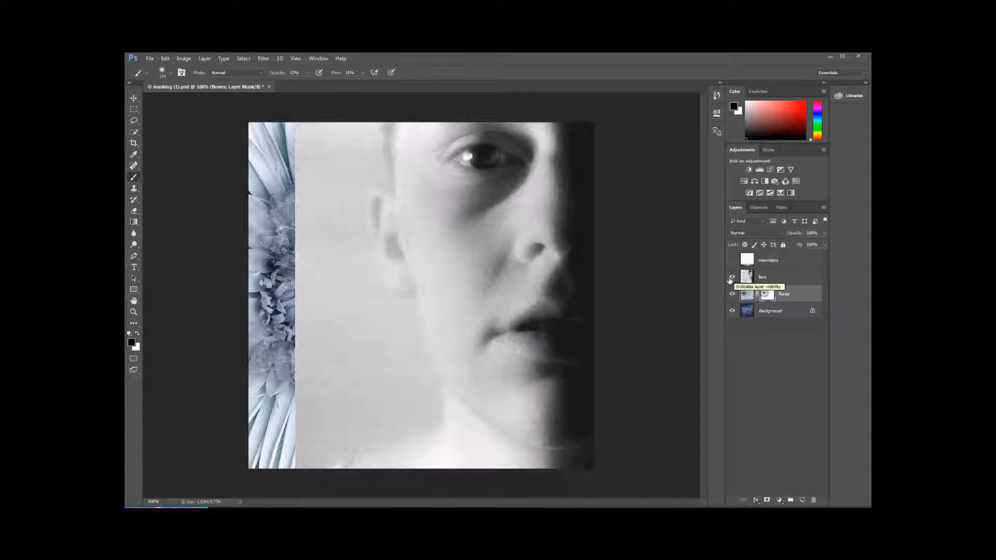
{"action": "left_click", "coordinate": [780, 279]}
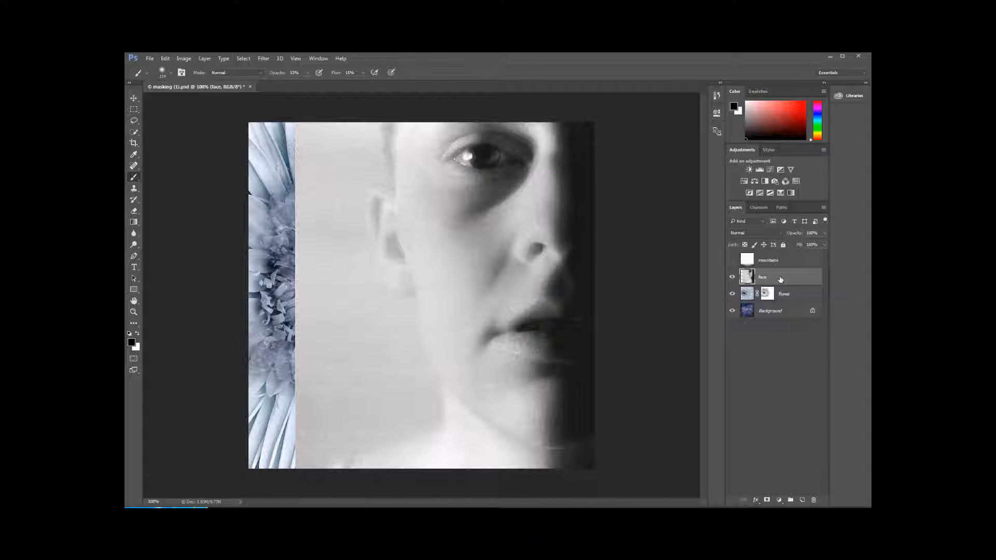
{"action": "left_click", "coordinate": [767, 500]}
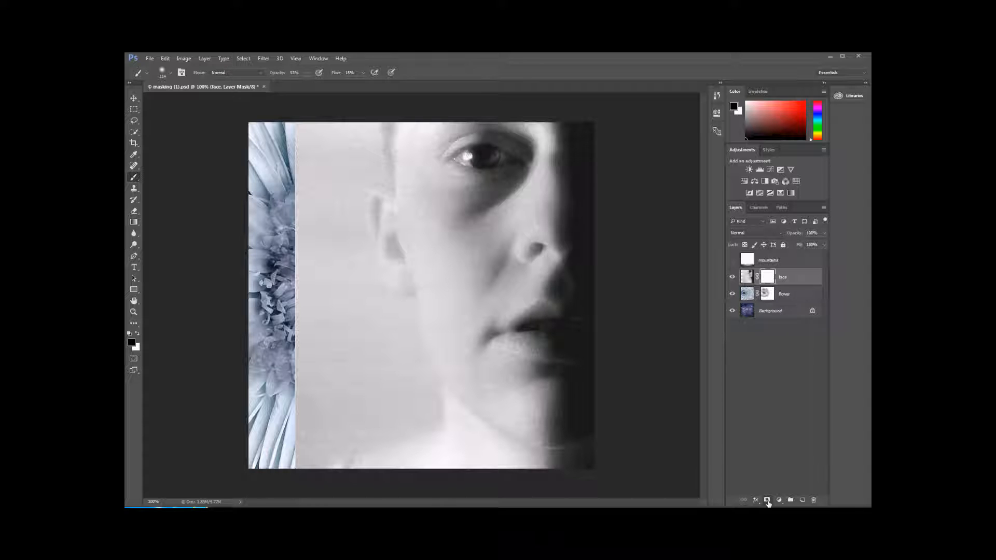
- Try to blend the face by brushing black softly over its pale background on the mask, and reset the mask to white
{"action": "mouse_move", "coordinate": [298, 156]}
{"action": "left_mouse_down"}
{"action": "mouse_move", "coordinate": [301, 382]}
{"action": "mouse_move", "coordinate": [340, 422]}
{"action": "mouse_move", "coordinate": [321, 290]}
{"action": "mouse_move", "coordinate": [358, 221]}
{"action": "mouse_move", "coordinate": [389, 331]}
{"action": "mouse_move", "coordinate": [373, 415]}
{"action": "left_mouse_up"}
{"action": "left_click_drag", "start_coordinate": [419, 315], "coordinate": [363, 283]}
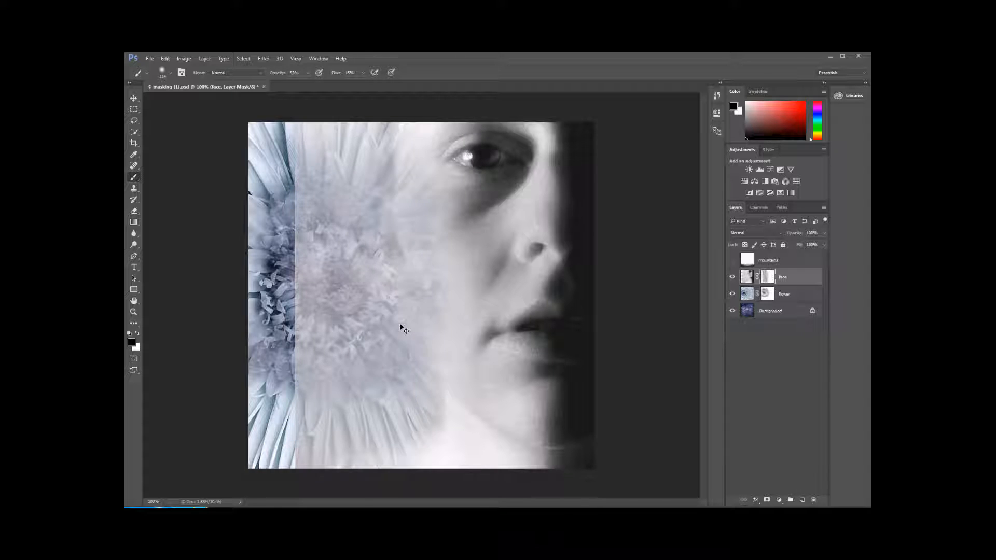
{"action": "key", "text": "ctrl+BackSpace"}
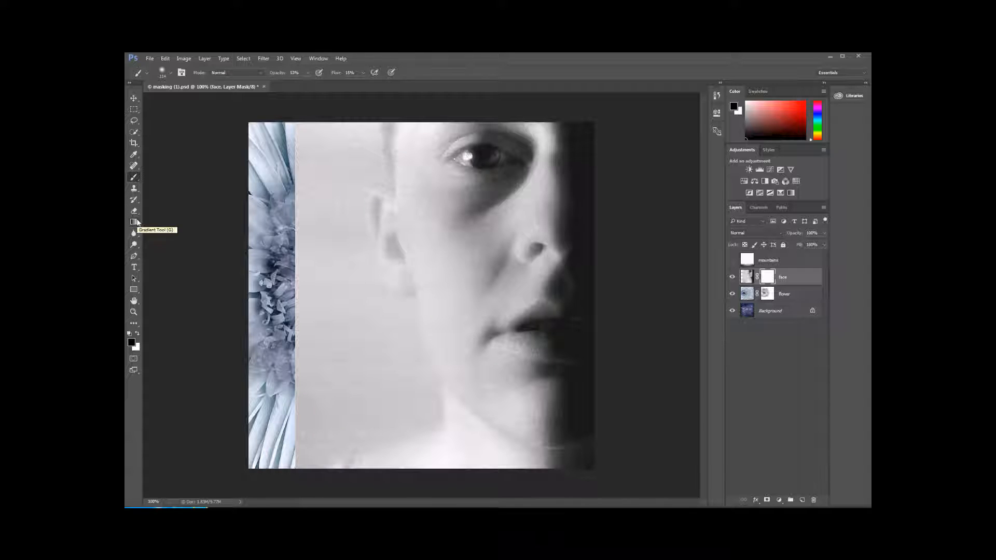
- Draw a horizontal black-to-white linear gradient on the face mask from the photo's hard edge to mid-face
{"action": "left_click", "coordinate": [136, 222]}
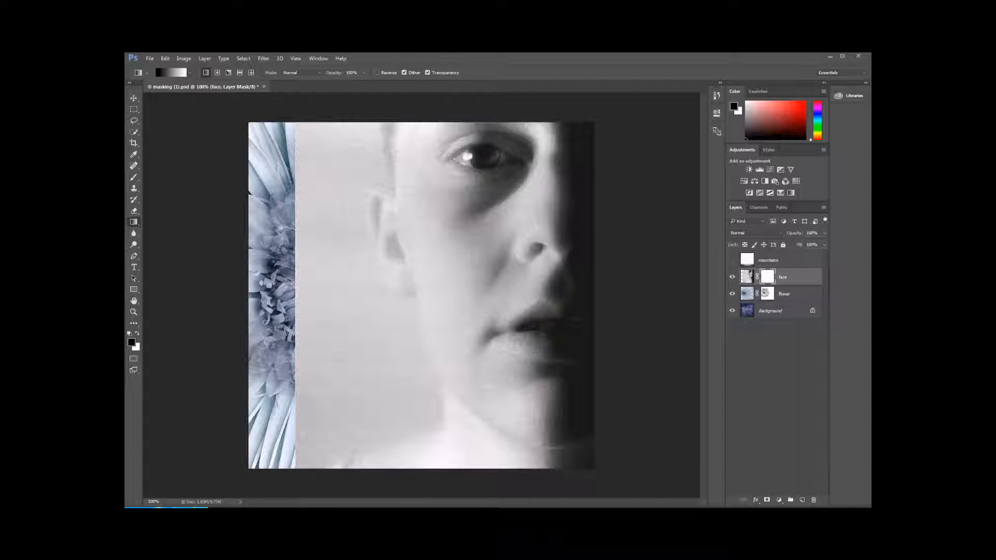
{"action": "left_click_drag", "start_coordinate": [295, 283], "coordinate": [482, 283]}
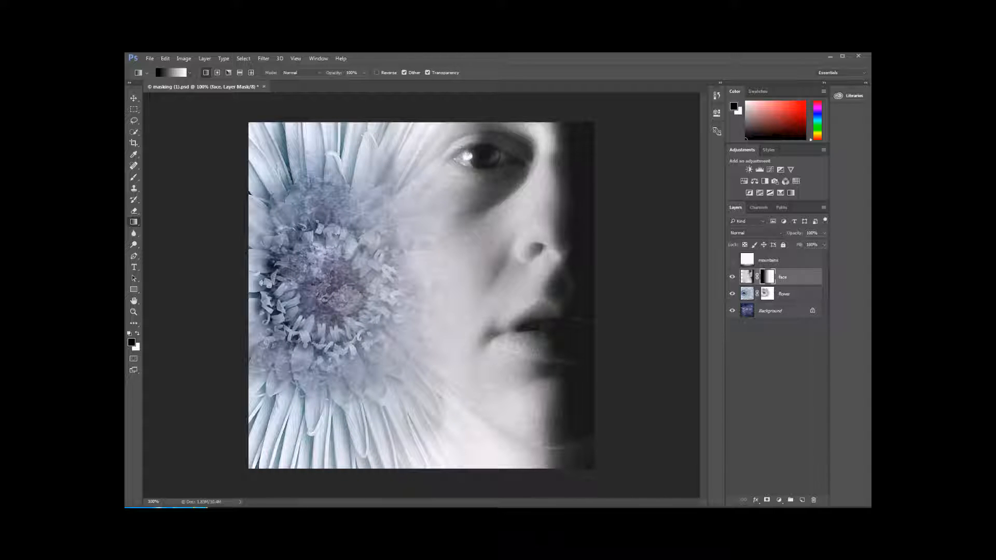
- Select the mountains layer and make it visible, toggling its visibility to compare
{"action": "left_click", "coordinate": [784, 265]}
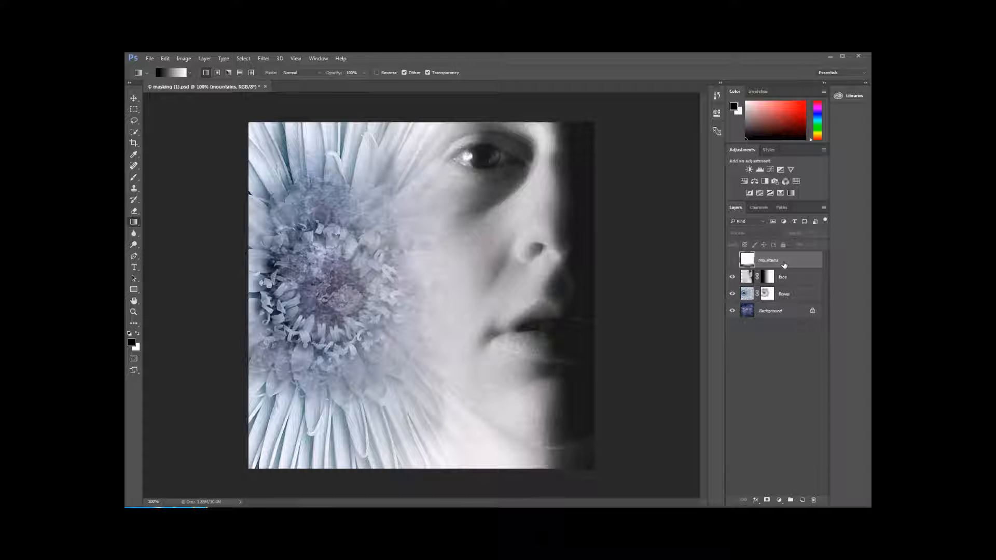
{"action": "left_click", "coordinate": [731, 260]}
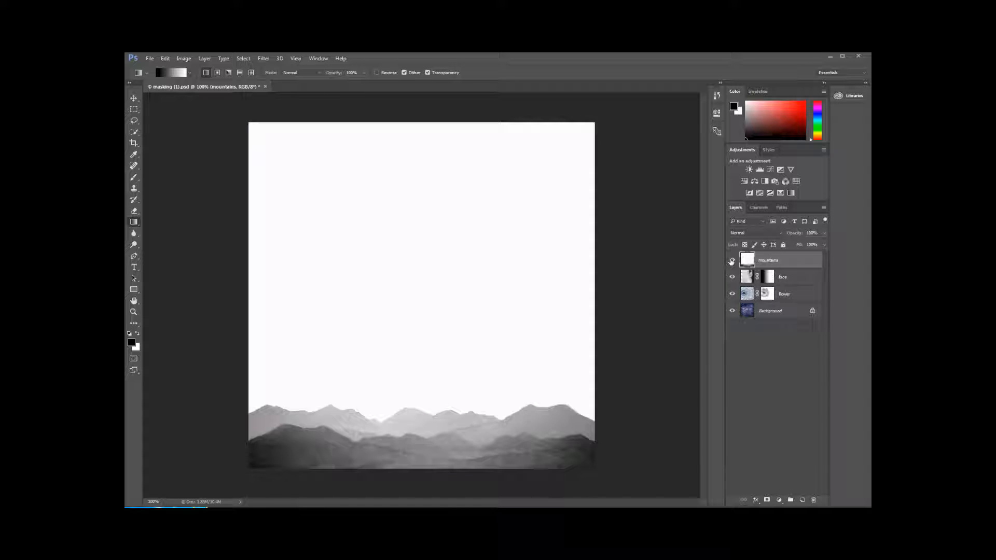
{"action": "left_click", "coordinate": [732, 260]}
{"action": "left_click", "coordinate": [732, 261]}
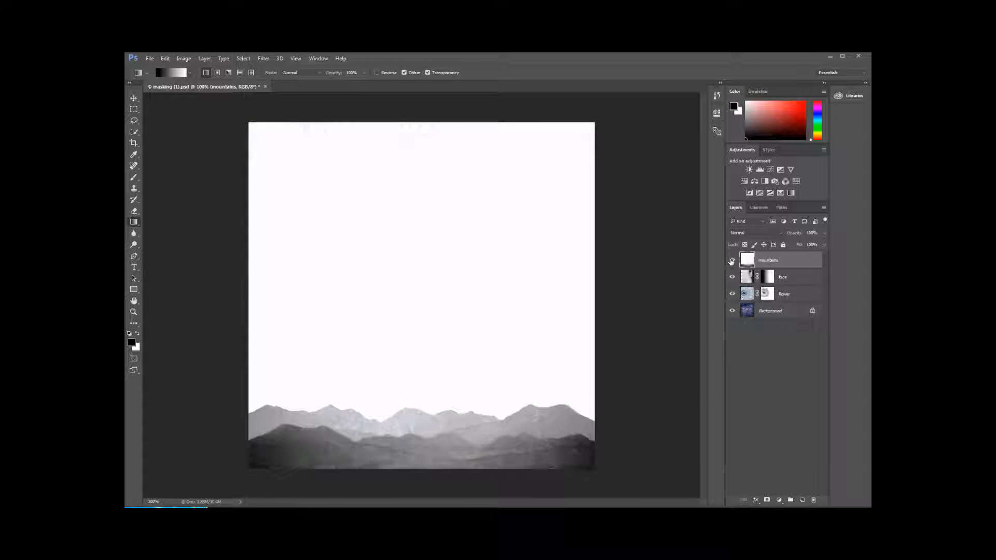
- Try the Darken blend mode on the mountains layer and switch it to Color Burn
{"action": "left_click", "coordinate": [749, 233]}
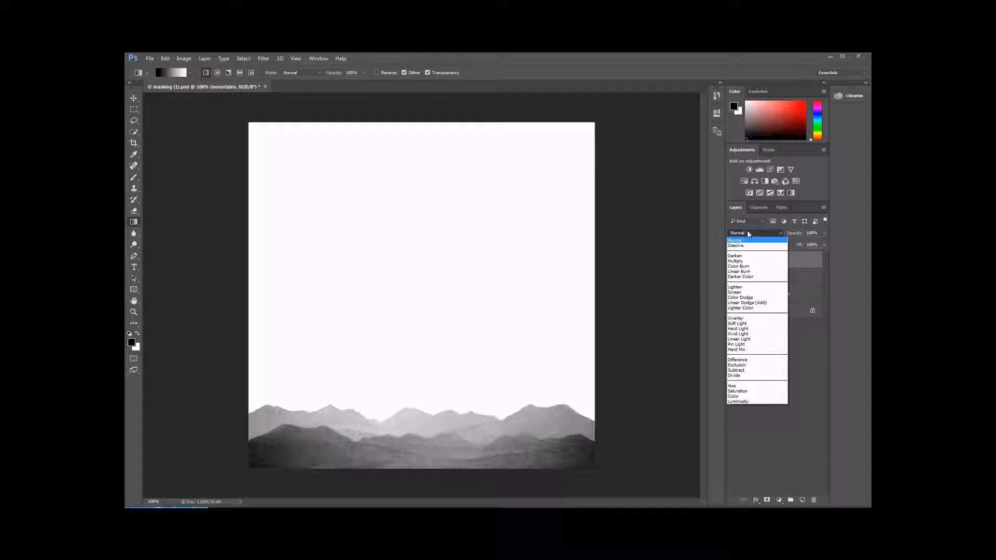
{"action": "left_click", "coordinate": [752, 236]}
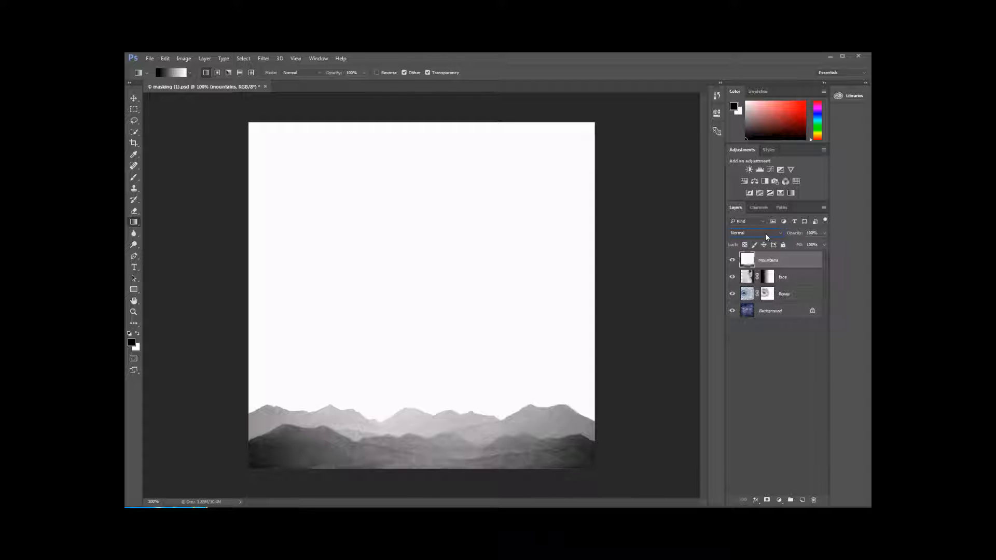
{"action": "left_click", "coordinate": [767, 237]}
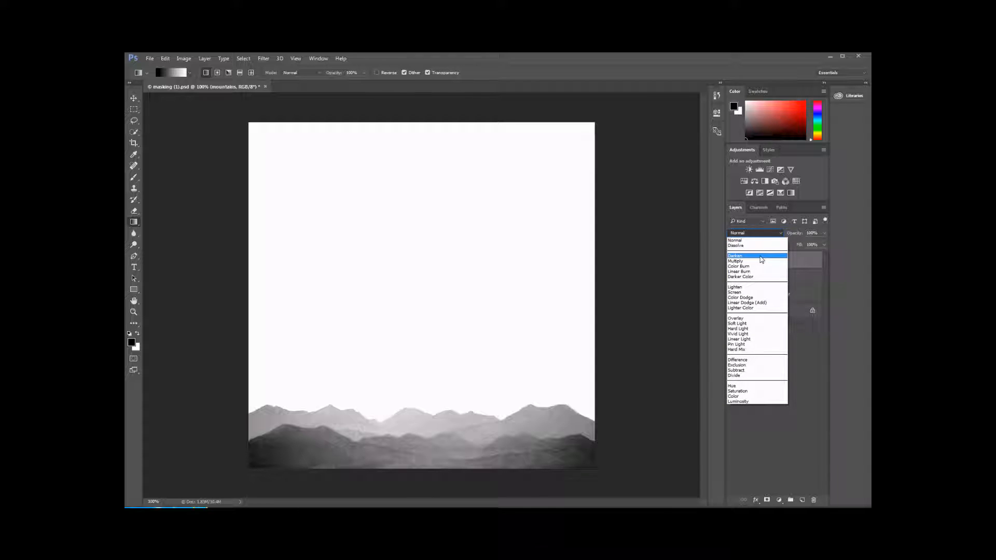
{"action": "left_click", "coordinate": [761, 256]}
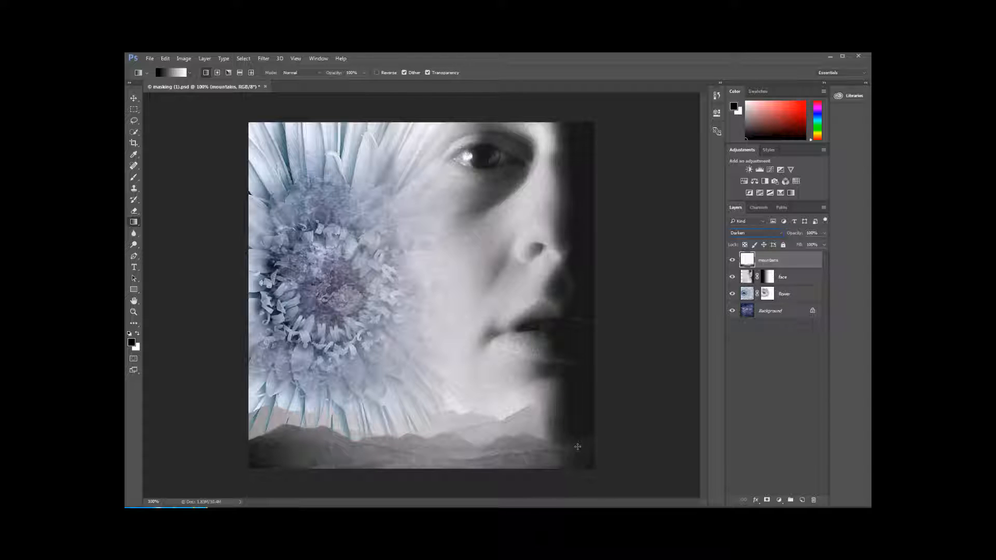
{"action": "left_click", "coordinate": [746, 233]}
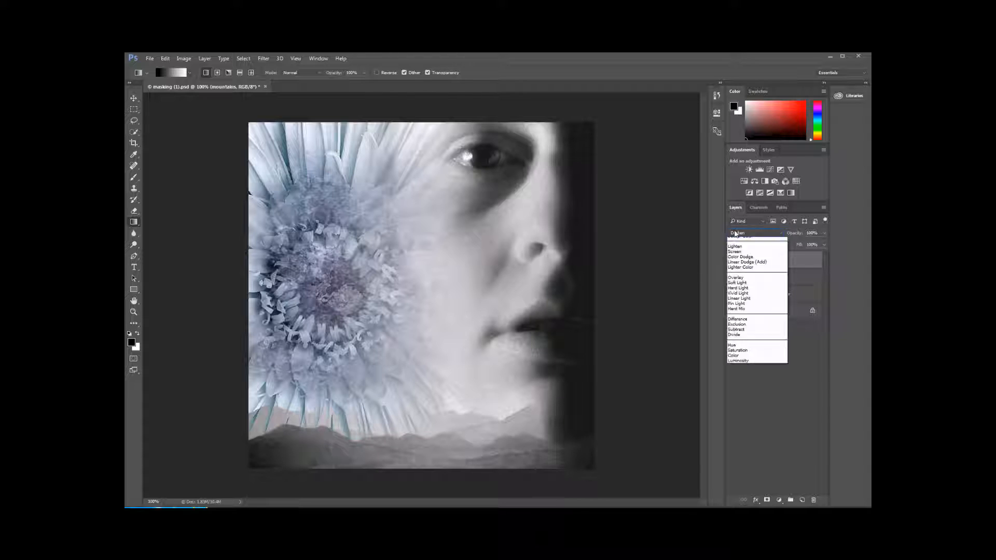
{"action": "left_click", "coordinate": [742, 265]}
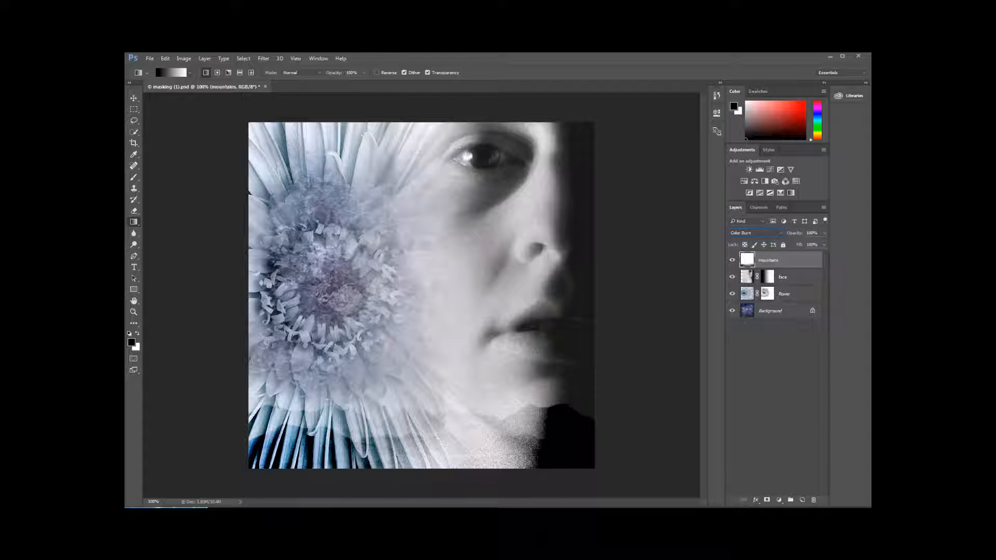
- With the Move tool active, cycle the mountains layer through blend modes including Lighten and Screen, and return to Color Burn
{"action": "left_click", "coordinate": [134, 98]}
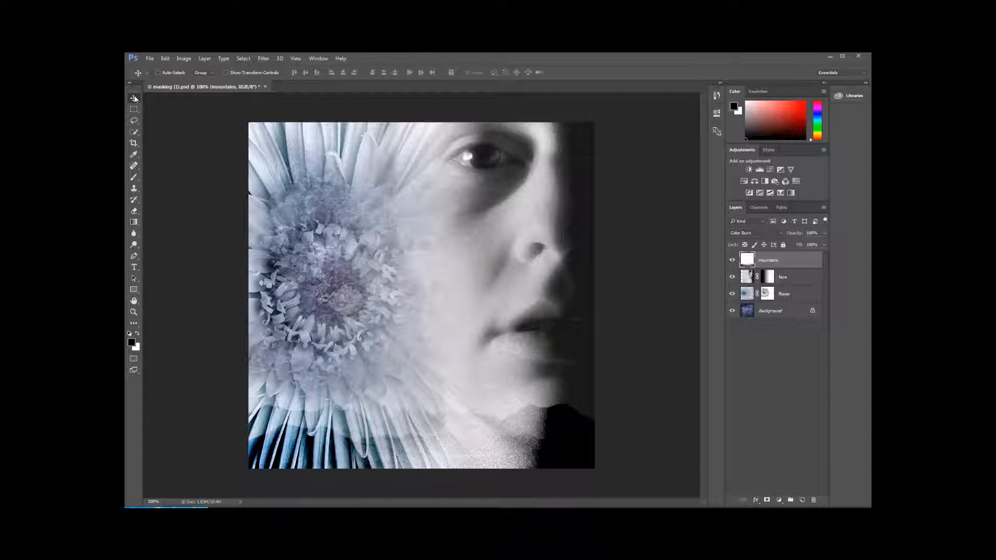
{"action": "key", "text": "shift+plus"}
{"action": "key", "text": "shift+plus"}
{"action": "key", "text": "shift+plus"}
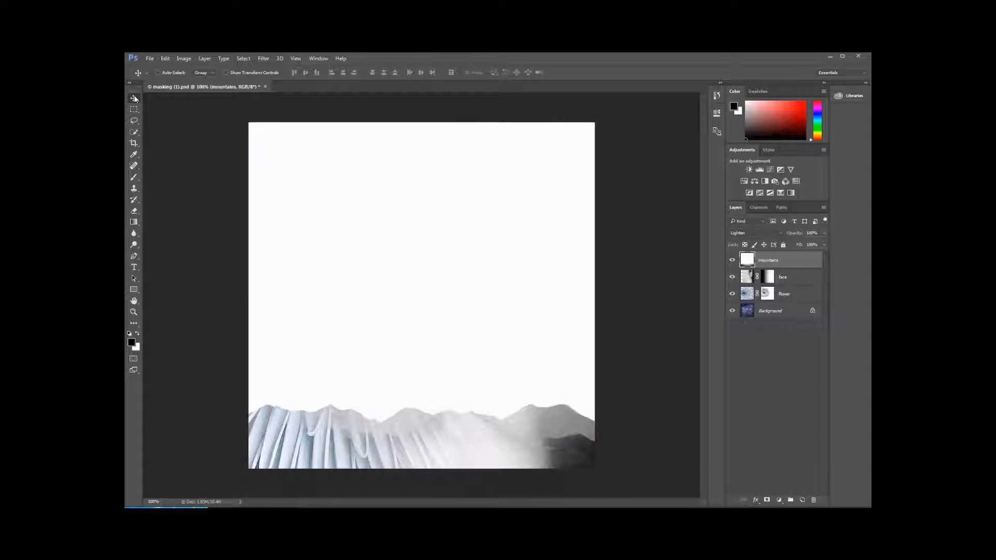
{"action": "key", "text": "shift+plus"}
{"action": "key", "text": "shift+plus"}
{"action": "key", "text": "shift+minus"}
{"action": "key", "text": "shift+minus"}
{"action": "key", "text": "shift+minus"}
{"action": "key", "text": "shift+minus"}
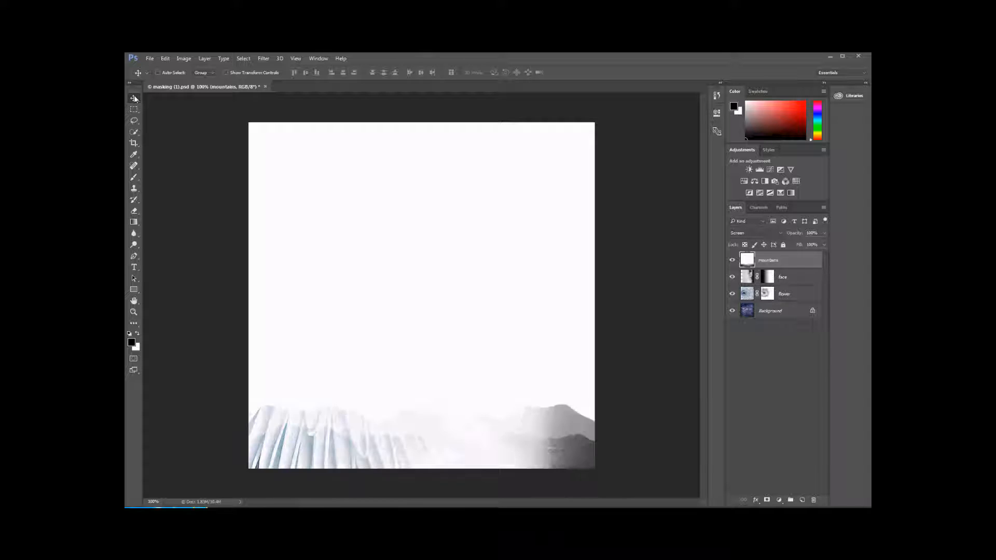
{"action": "key", "text": "shift+minus"}
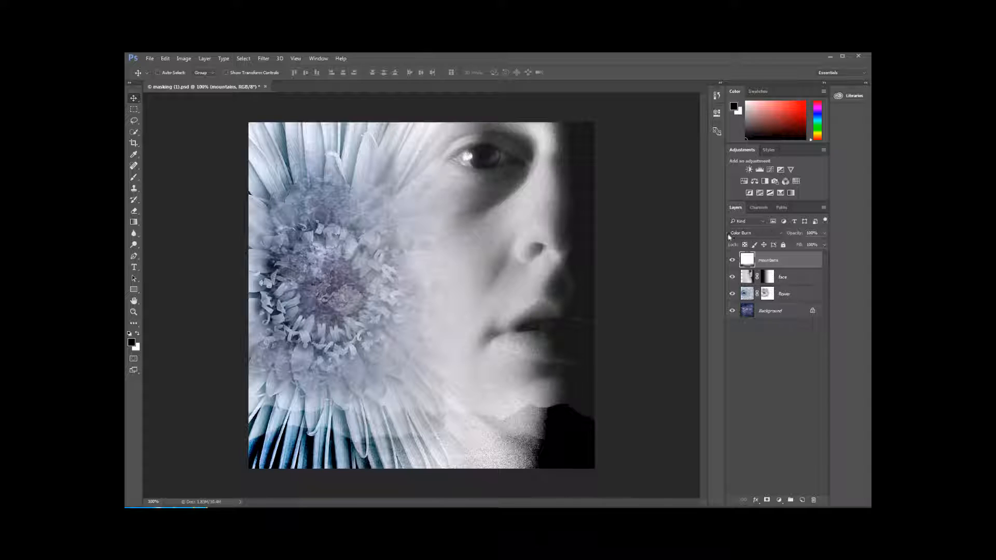
- Cycle the mountains layer's blend mode through Darken, Saturation and Subtract, and settle on Difference
{"action": "key", "text": "shift+minus"}
{"action": "key", "text": "shift+minus"}
{"action": "key", "text": "shift+minus"}
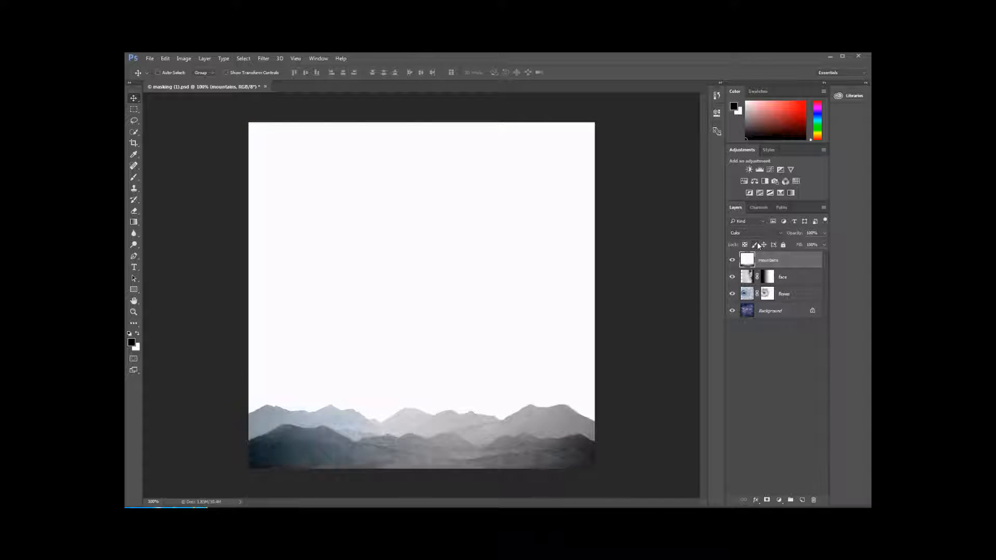
{"action": "key", "text": "shift+minus"}
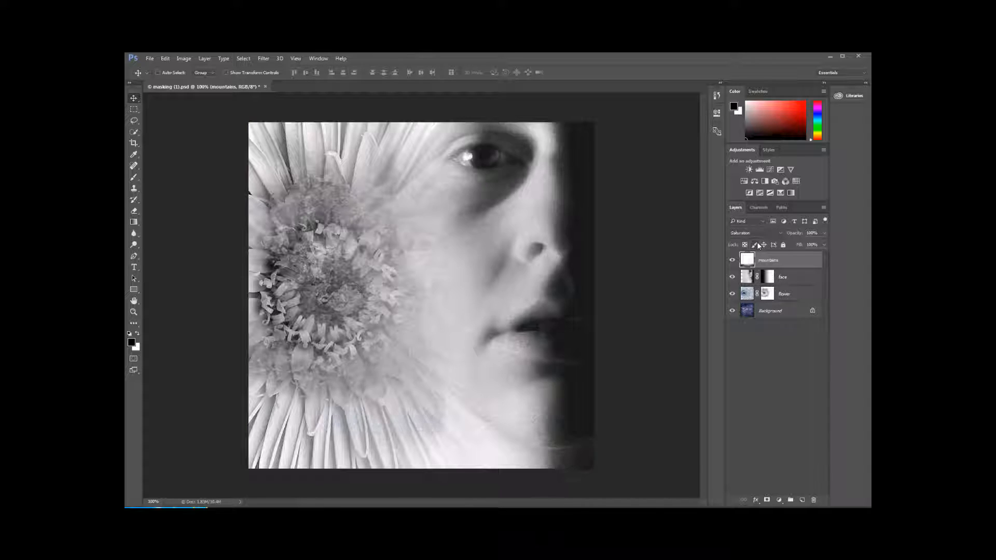
{"action": "key", "text": "shift+minus"}
{"action": "key", "text": "shift+minus"}
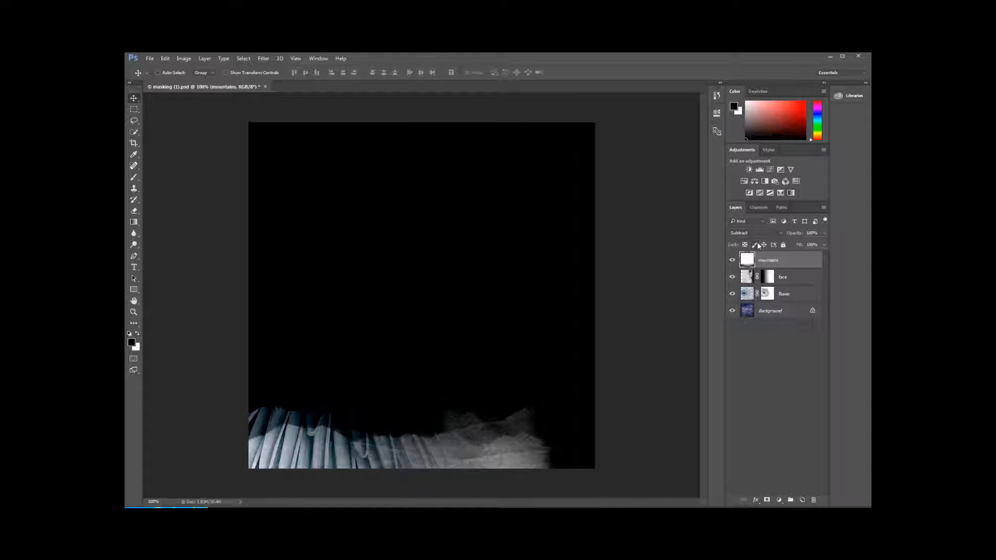
{"action": "key", "text": "shift+minus"}
{"action": "key", "text": "shift+minus"}
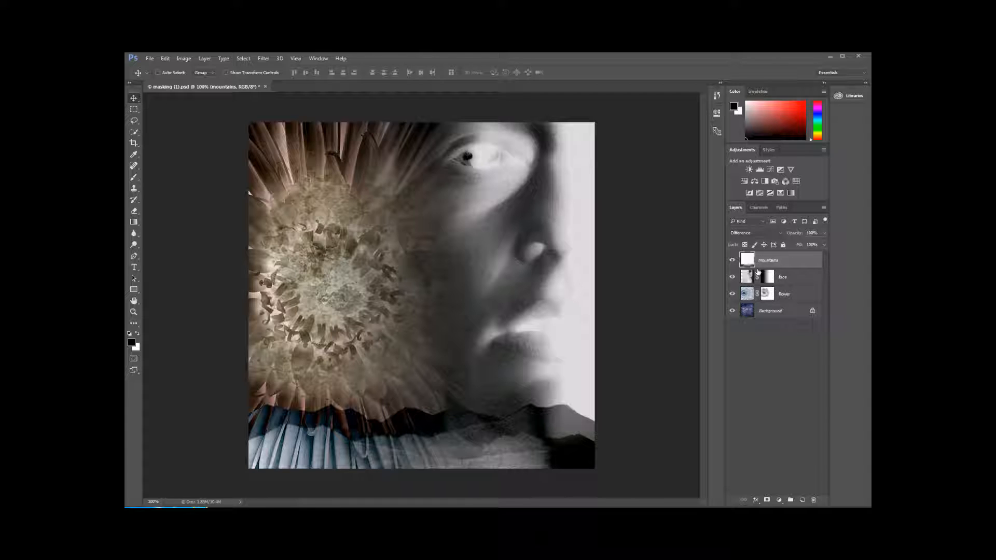
{"action": "left_click", "coordinate": [188, 58]}
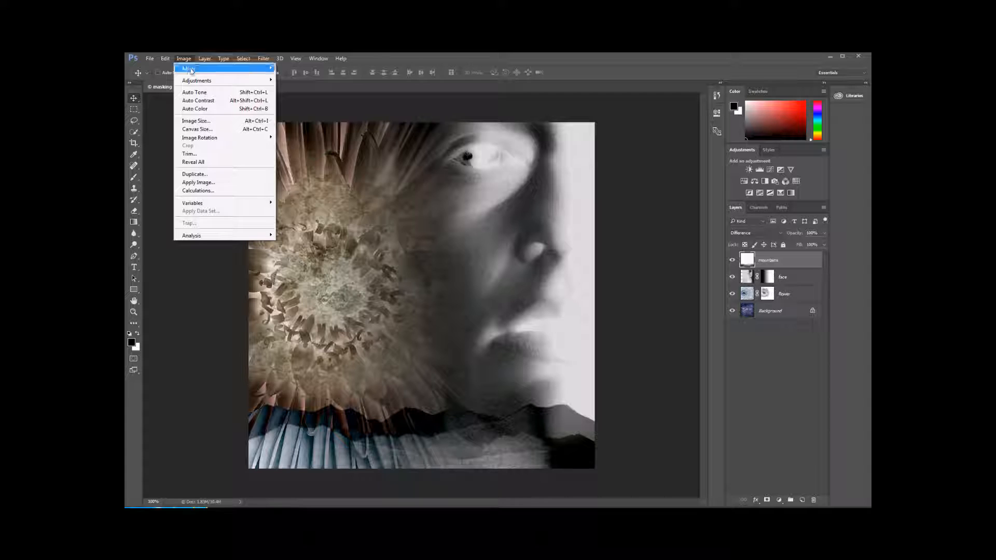
{"action": "mouse_move", "coordinate": [202, 81]}
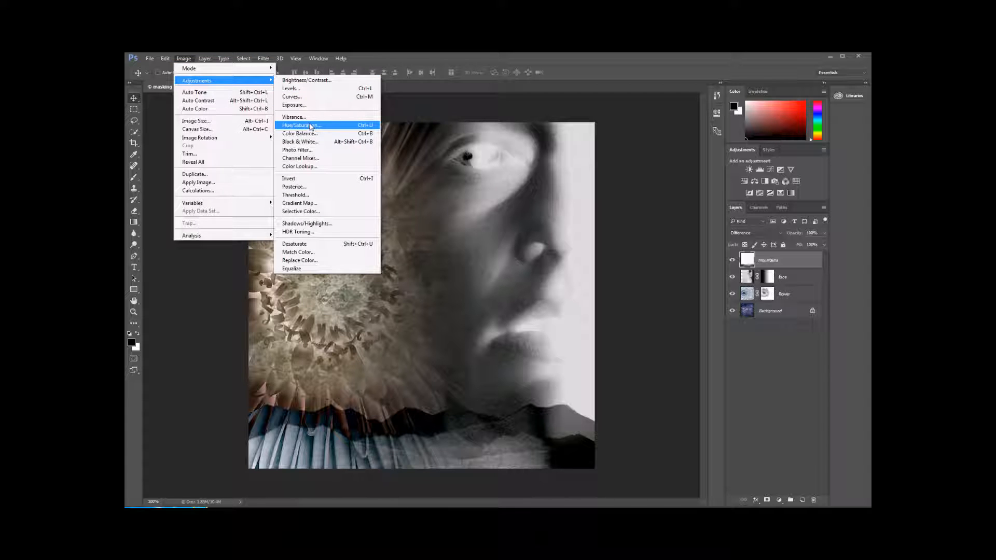
{"action": "left_click", "coordinate": [311, 127]}
{"action": "left_click_drag", "start_coordinate": [494, 179], "coordinate": [666, 307]}
{"action": "left_click_drag", "start_coordinate": [680, 348], "coordinate": [703, 356]}
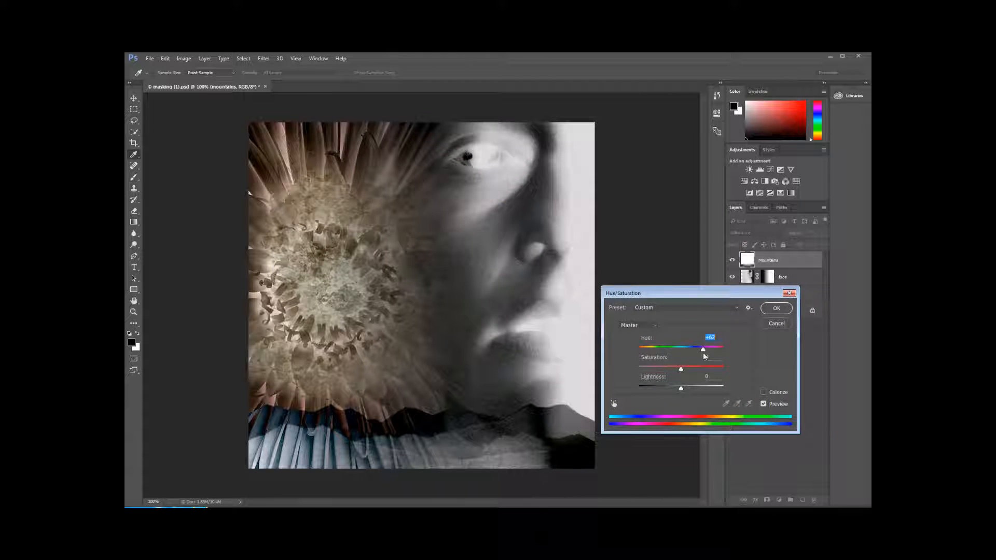
{"action": "left_click", "coordinate": [776, 324]}
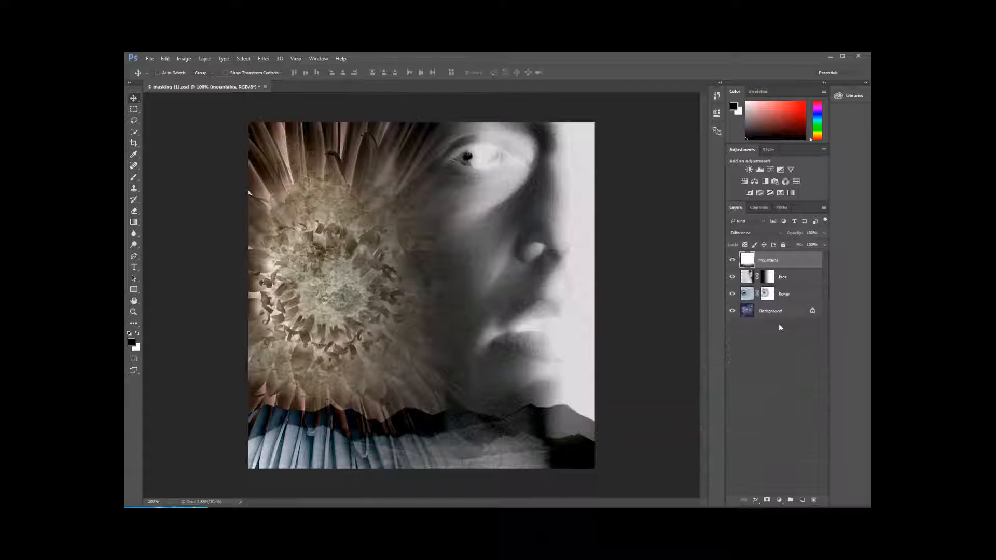
- Apply a Hue/Saturation adjustment to the flower layer with hue +157, saturation +93 and slightly reduced lightness
{"action": "left_click", "coordinate": [788, 295]}
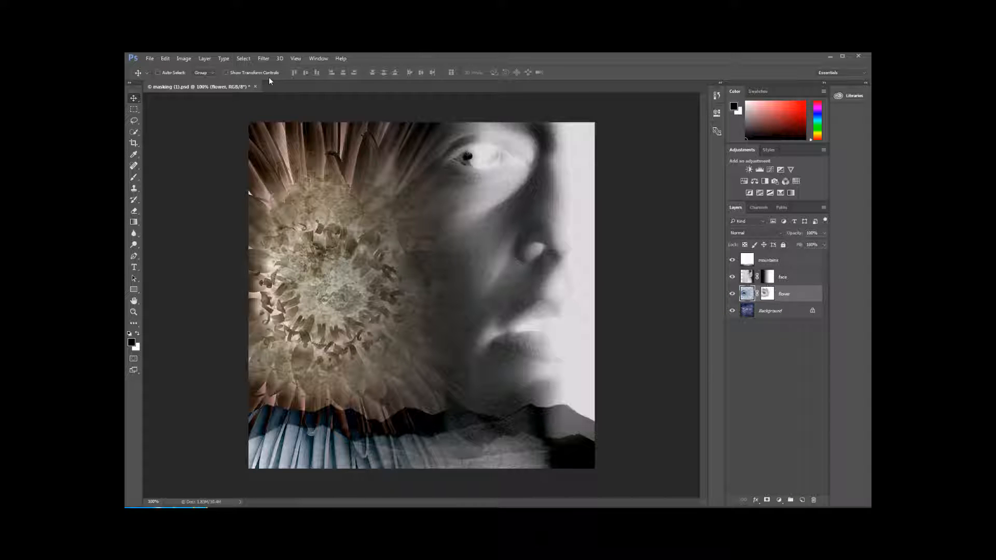
{"action": "left_click", "coordinate": [176, 59]}
{"action": "mouse_move", "coordinate": [195, 81]}
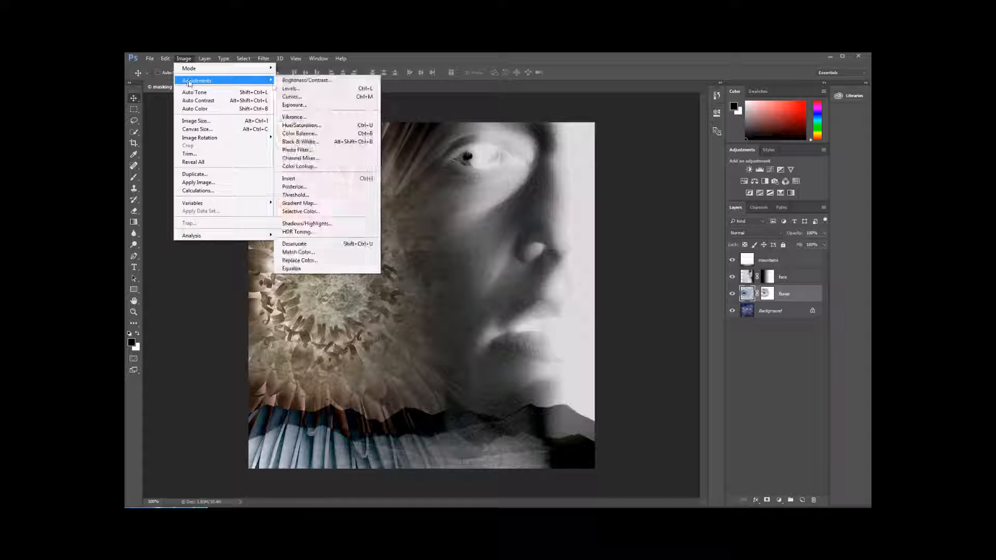
{"action": "left_click", "coordinate": [310, 125]}
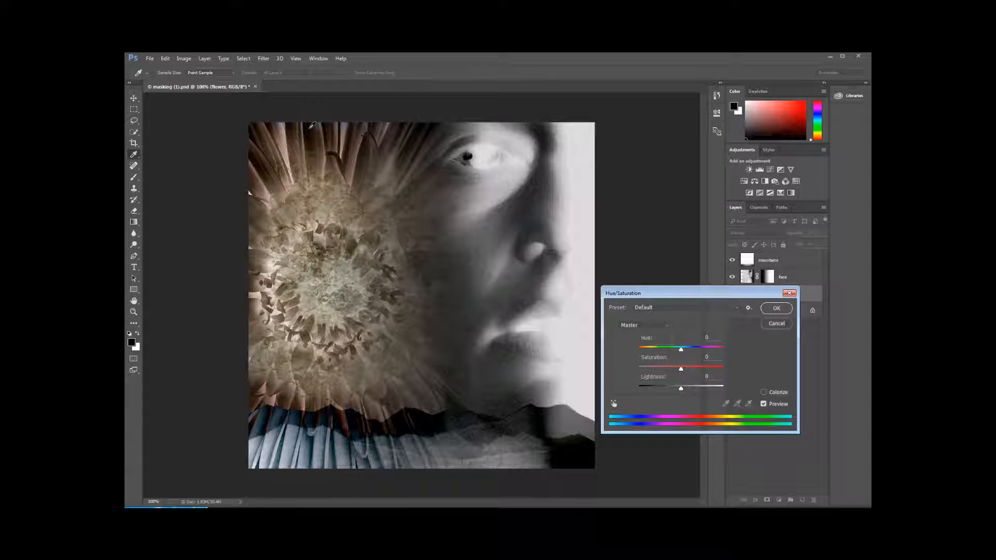
{"action": "left_click_drag", "start_coordinate": [681, 349], "coordinate": [678, 387]}
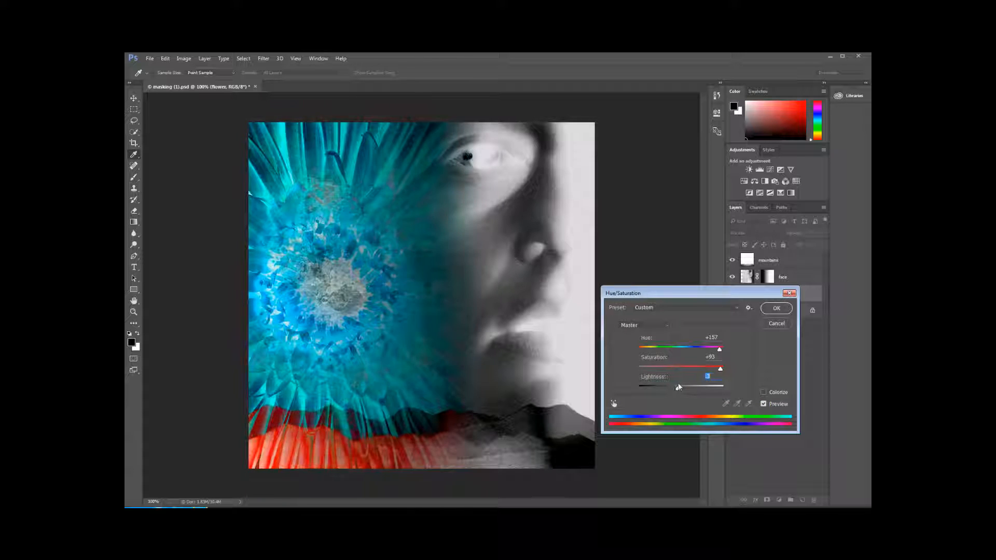
{"action": "left_click", "coordinate": [778, 308]}
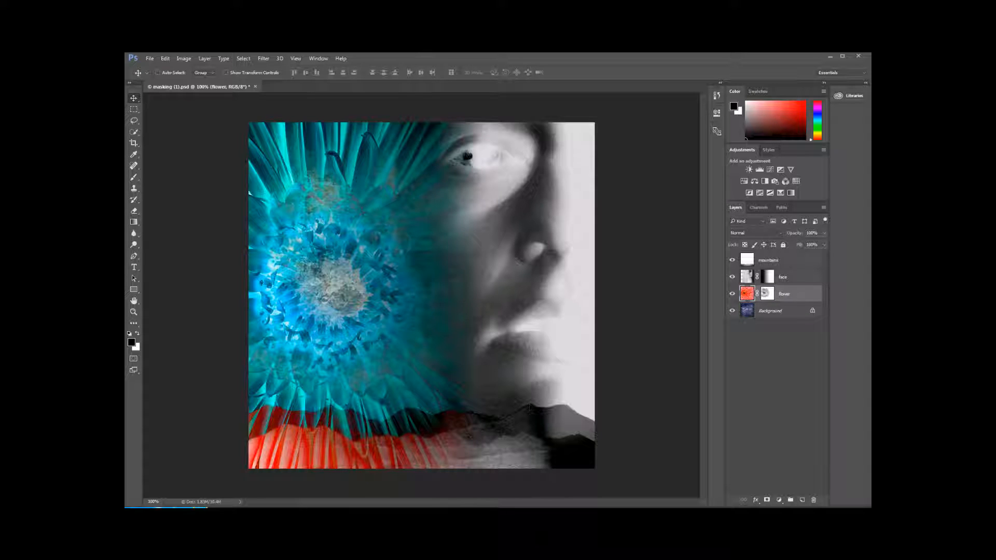